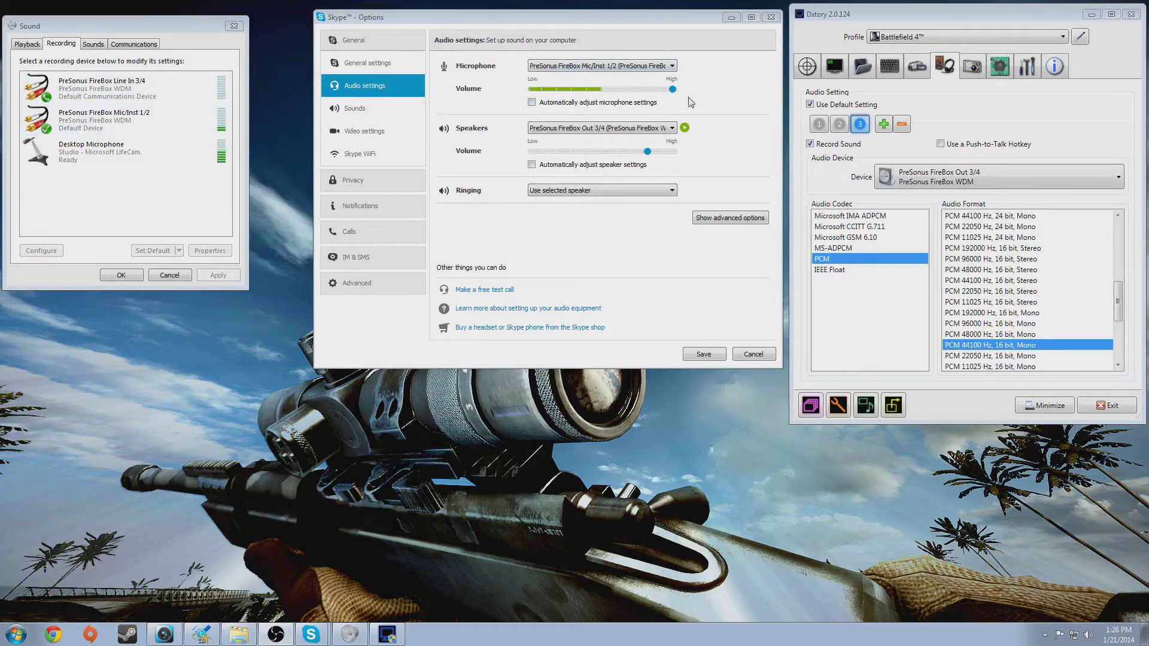
Show Dxtory's second audio track: FireBox Mic/Inst 1/2 as PCM 44100 Hz, 16 bit, Mono
click(839, 124)
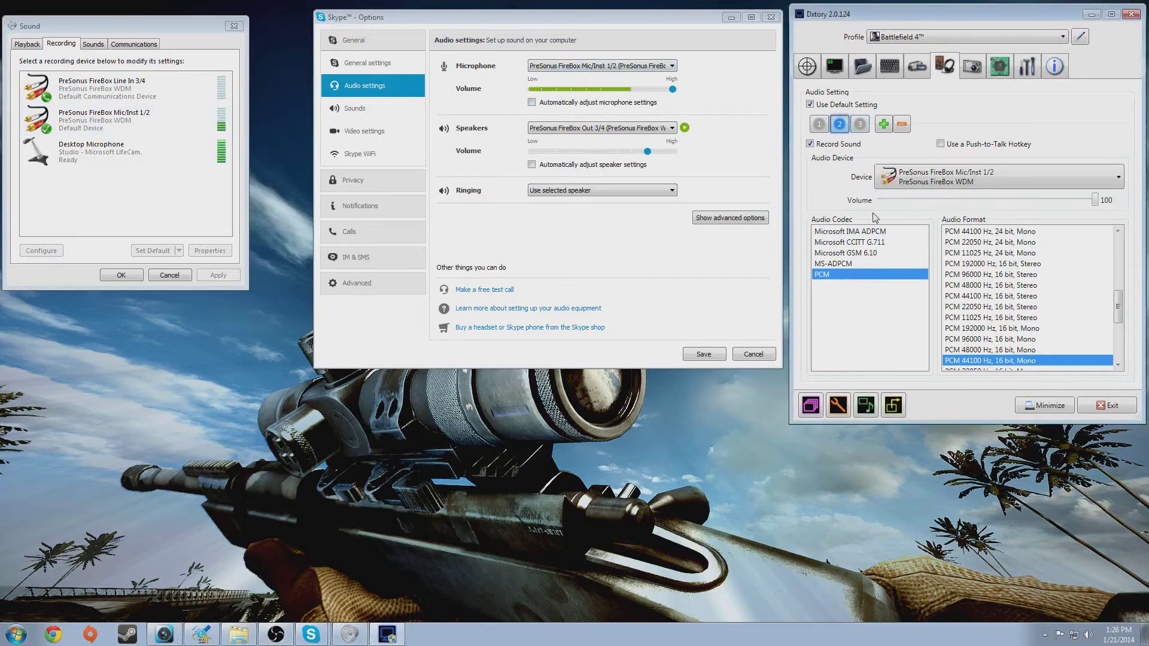
scroll(1016, 362, down, 1)
scroll(1015, 362, down, 3)
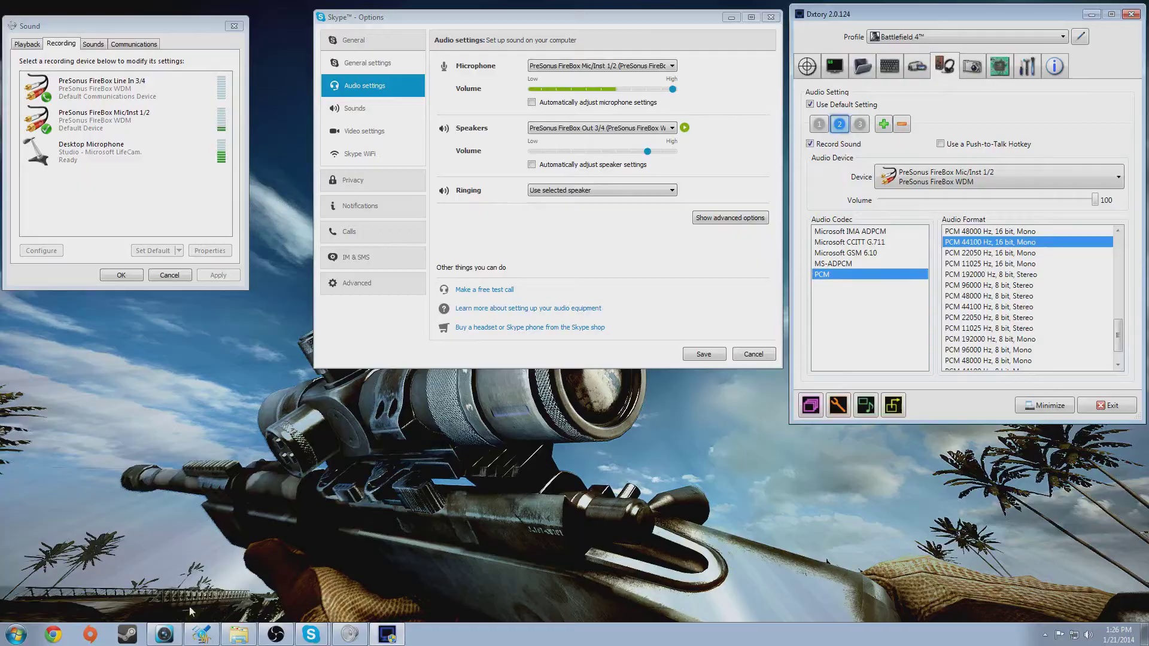
In the Vegas project, select the My mic track and then the skype track
click(162, 634)
click(504, 509)
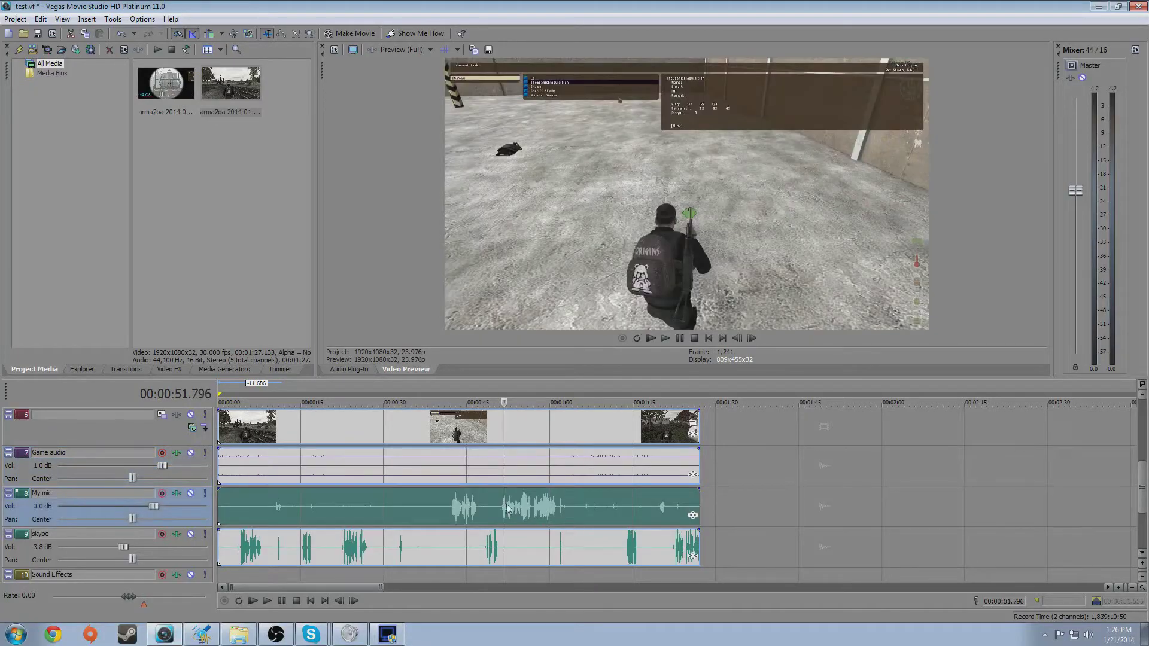
click(486, 543)
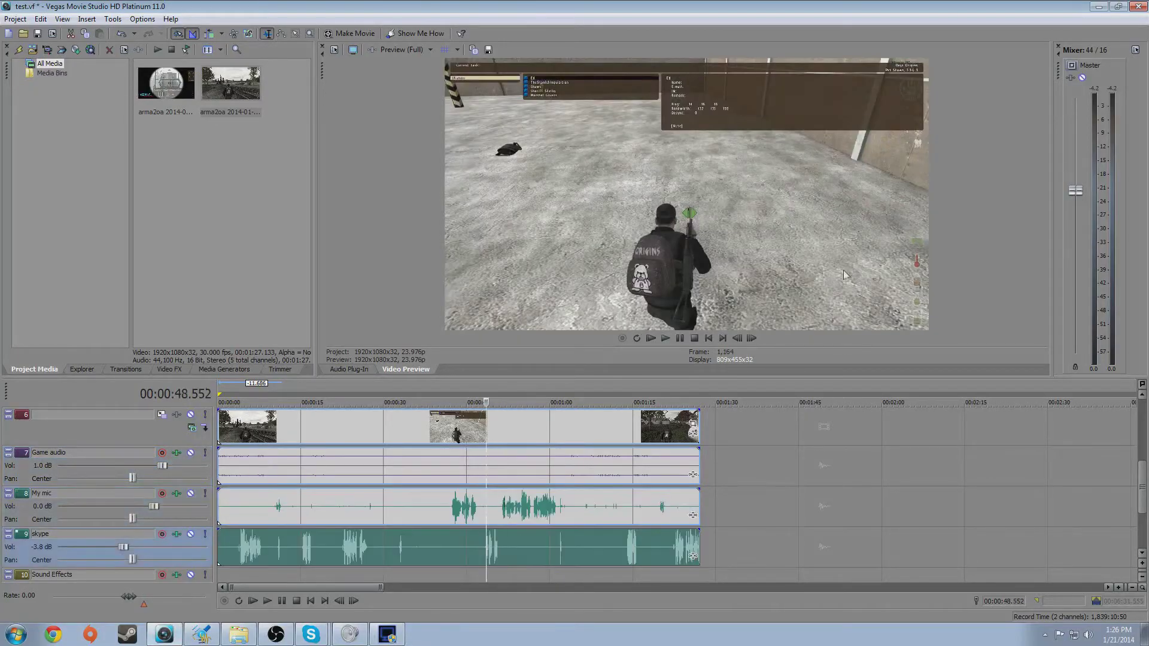
Show Dxtory's third audio track on FireBox Out 3/4 (PCM 44100 Hz mono) and play Skype's speaker test
click(1098, 6)
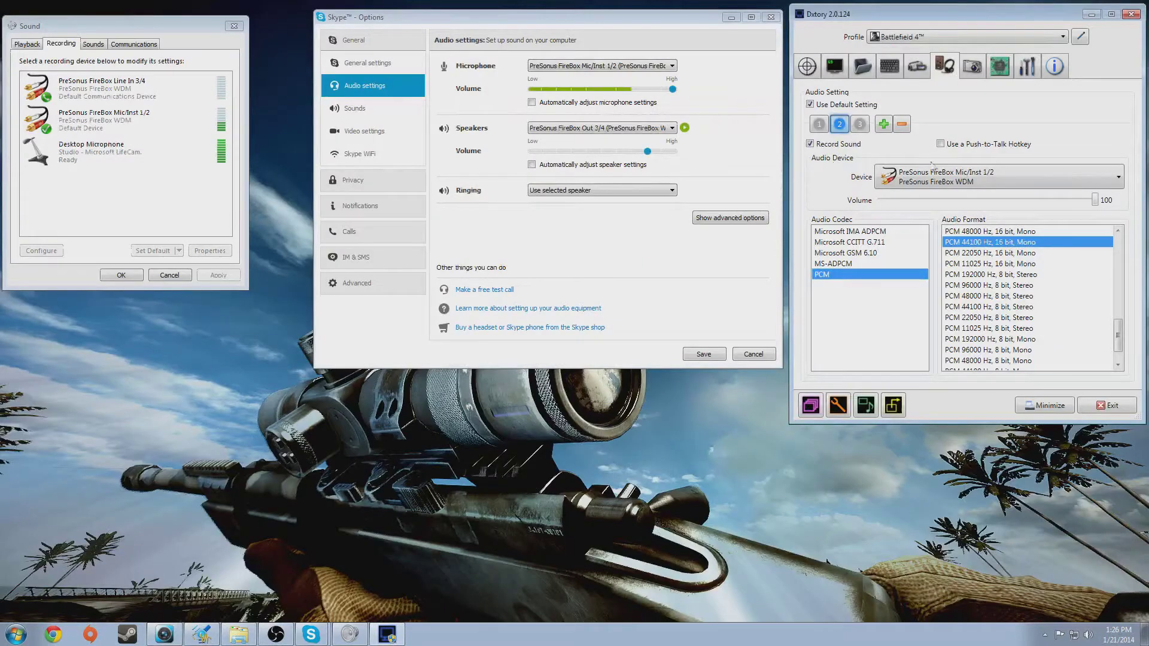
click(859, 125)
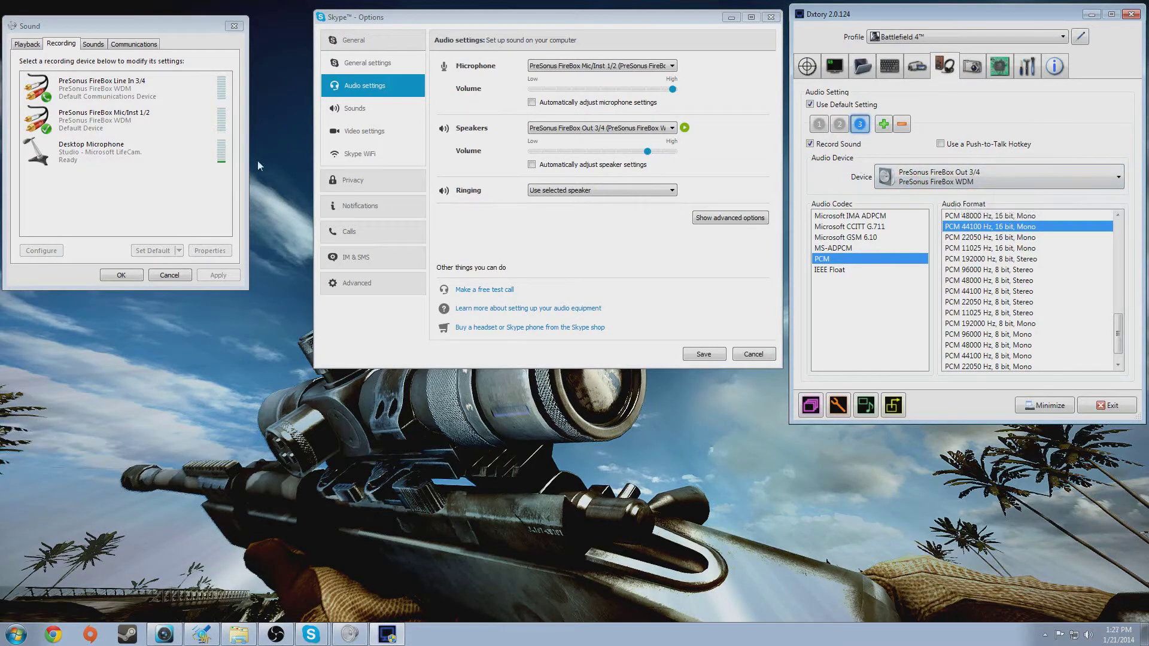
click(685, 128)
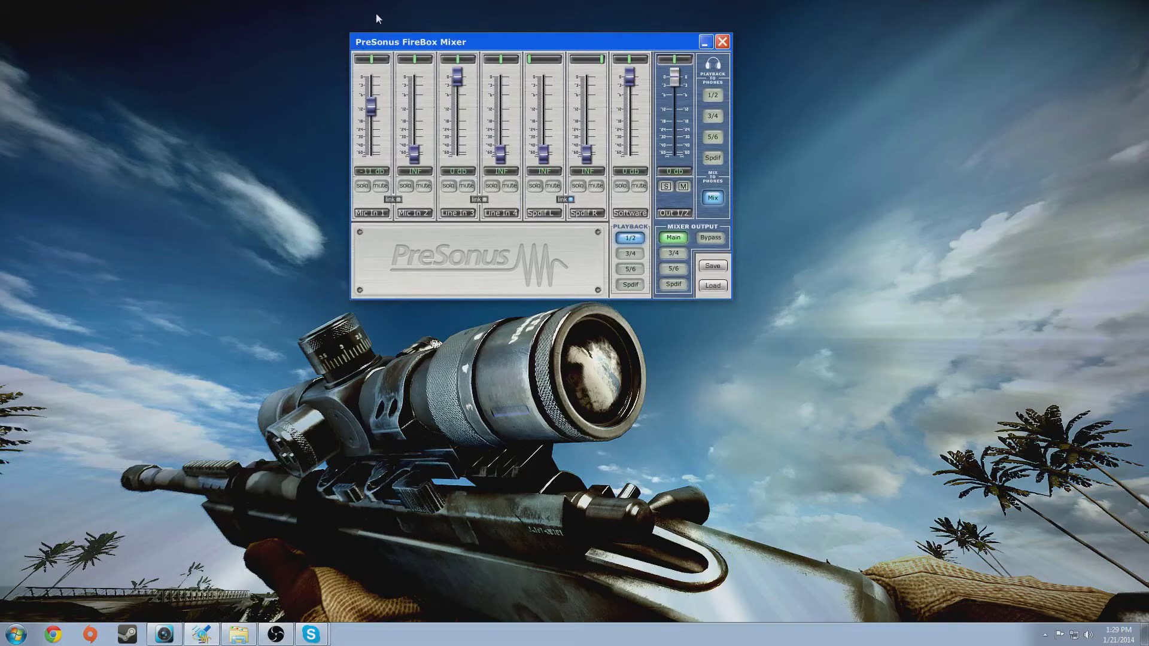
In the FireBox Mixer, set Line In 3 to -2 dB and Mic In 1 to -16 dB
drag(448, 48, 458, 94)
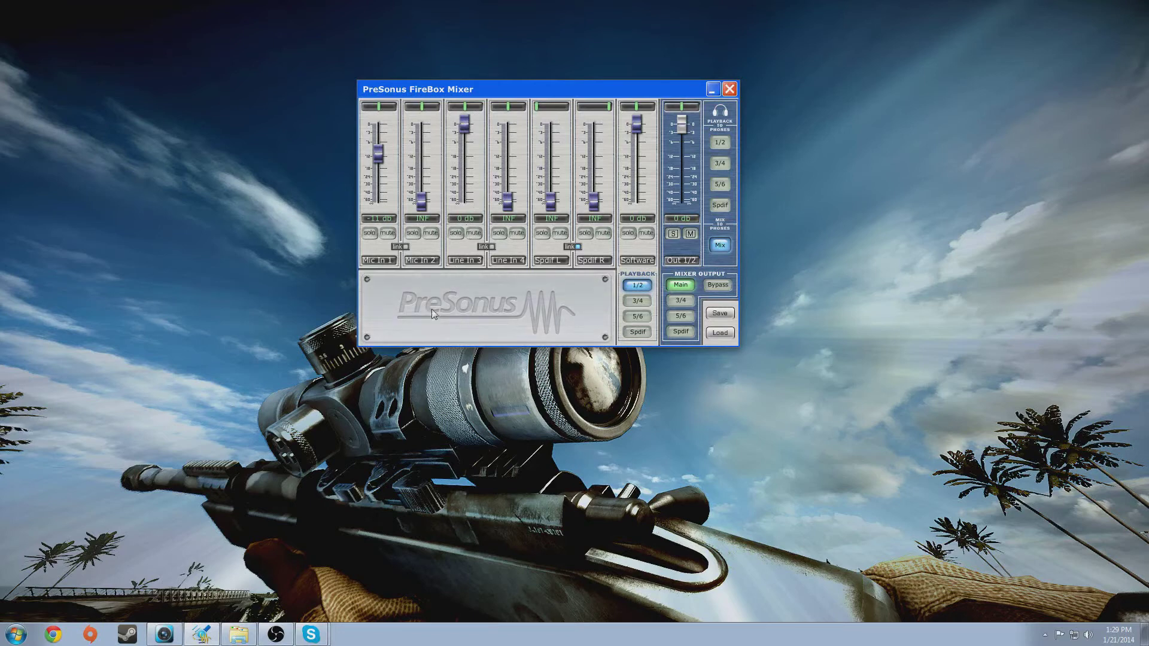
mouse_move(463, 126)
mouse_down()
mouse_move(461, 134)
mouse_move(472, 123)
mouse_up()
drag(380, 153, 381, 115)
drag(378, 124, 378, 164)
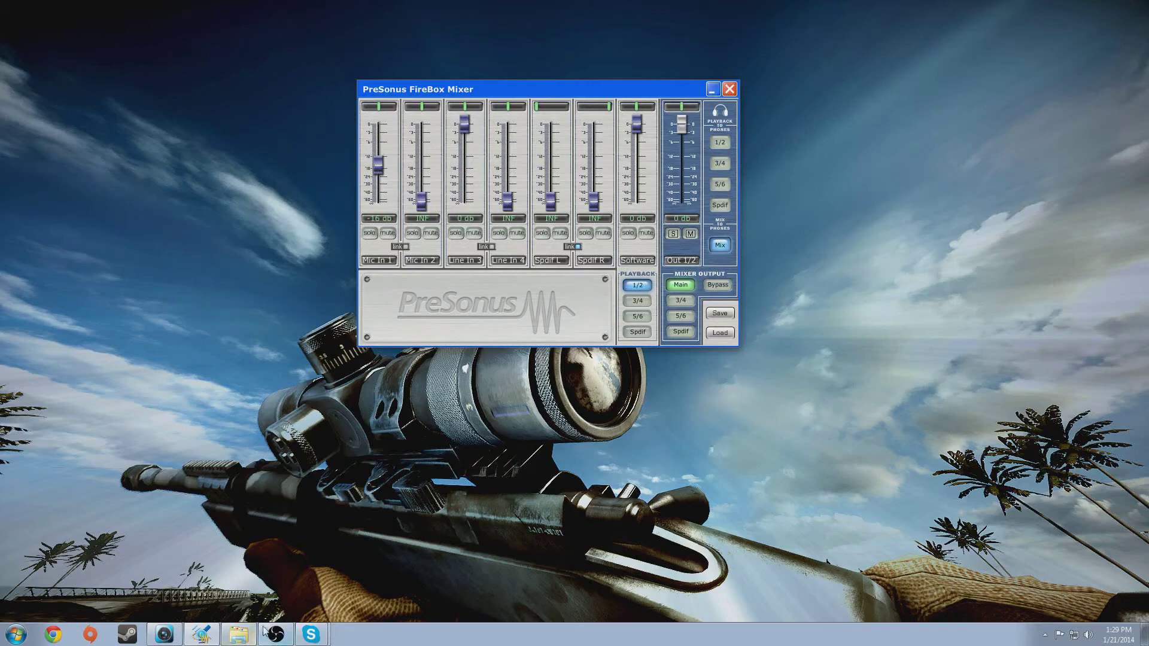
Select the skype event in Vegas, then lower the mixer's Line In 3 to -5 dB
click(174, 636)
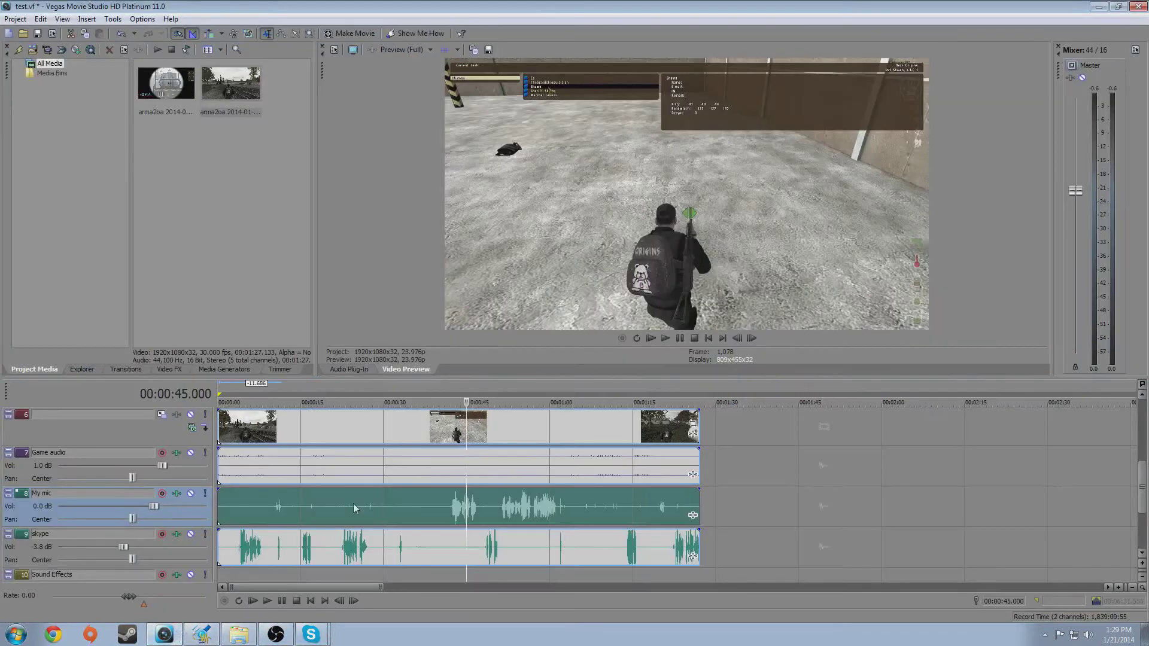
click(482, 544)
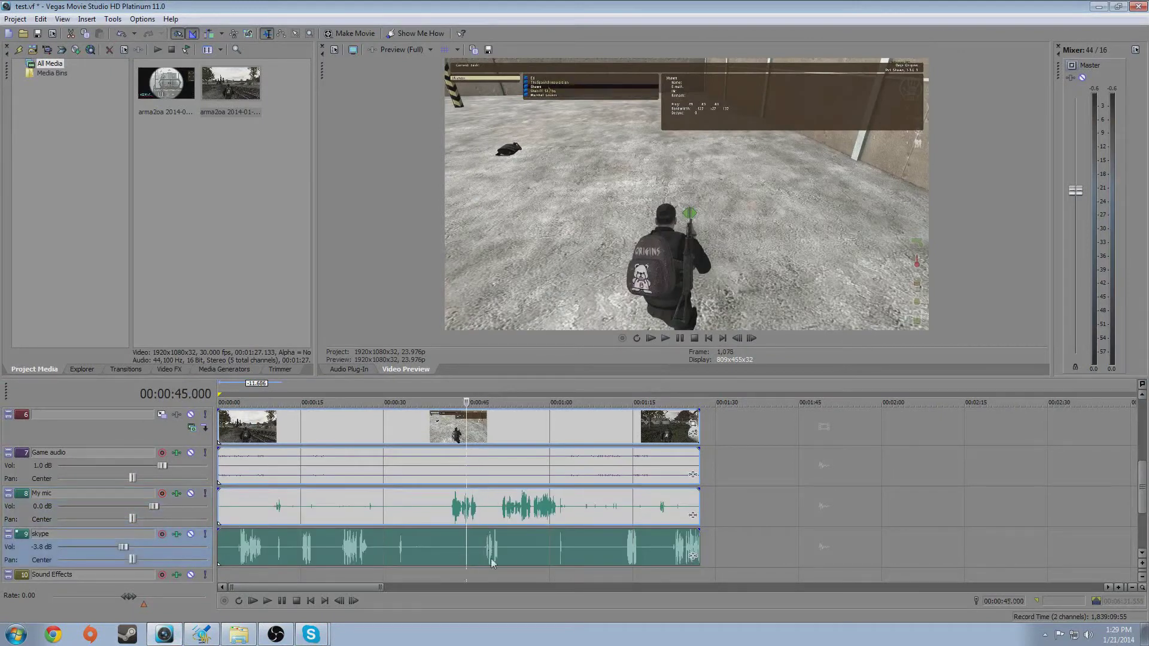
click(201, 634)
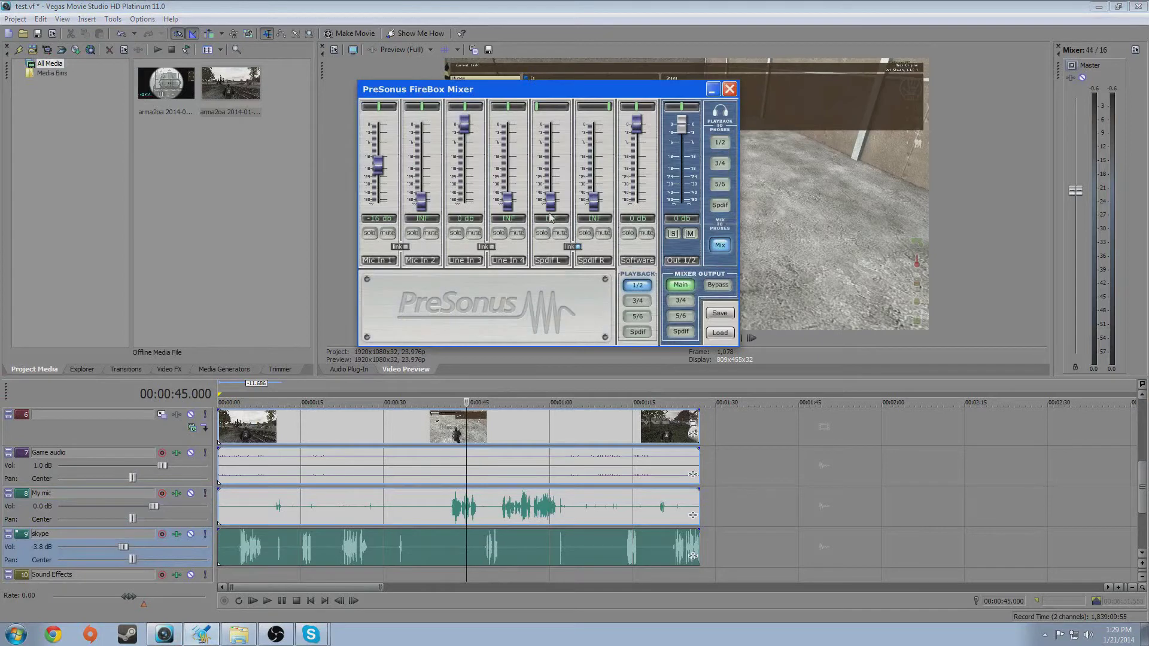
mouse_move(468, 126)
mouse_down()
mouse_move(467, 157)
mouse_move(466, 142)
mouse_up()
Play back the Vegas project from 00:00:49.093 on the My mic track to review the audio
click(477, 497)
key(space)
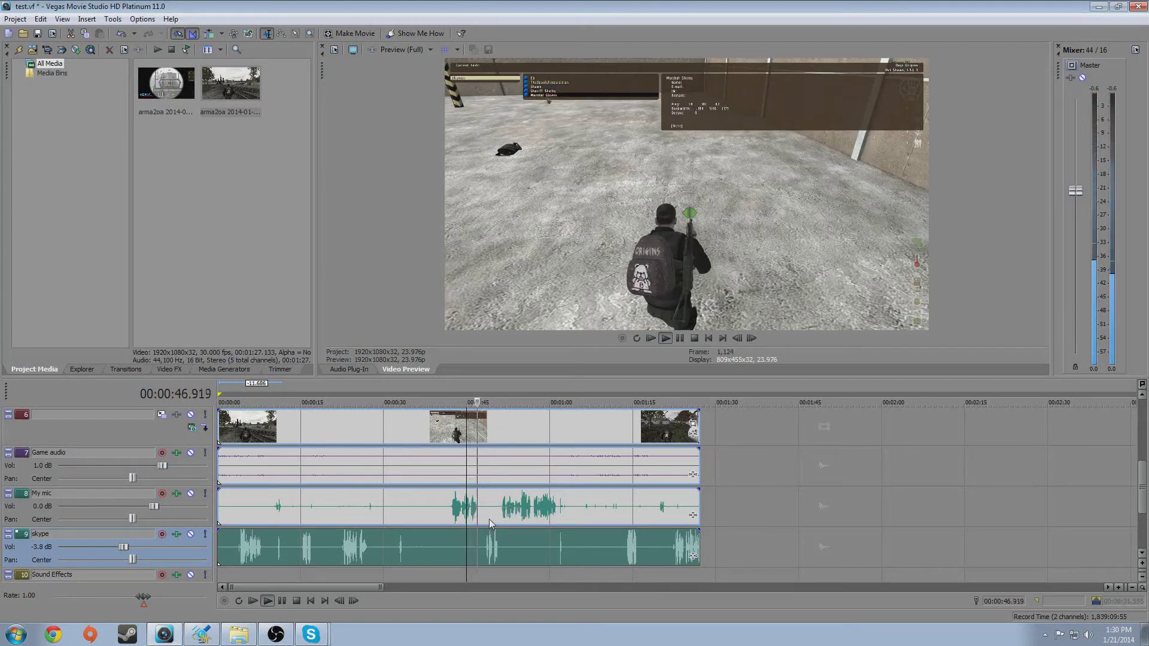
click(489, 514)
key(space)
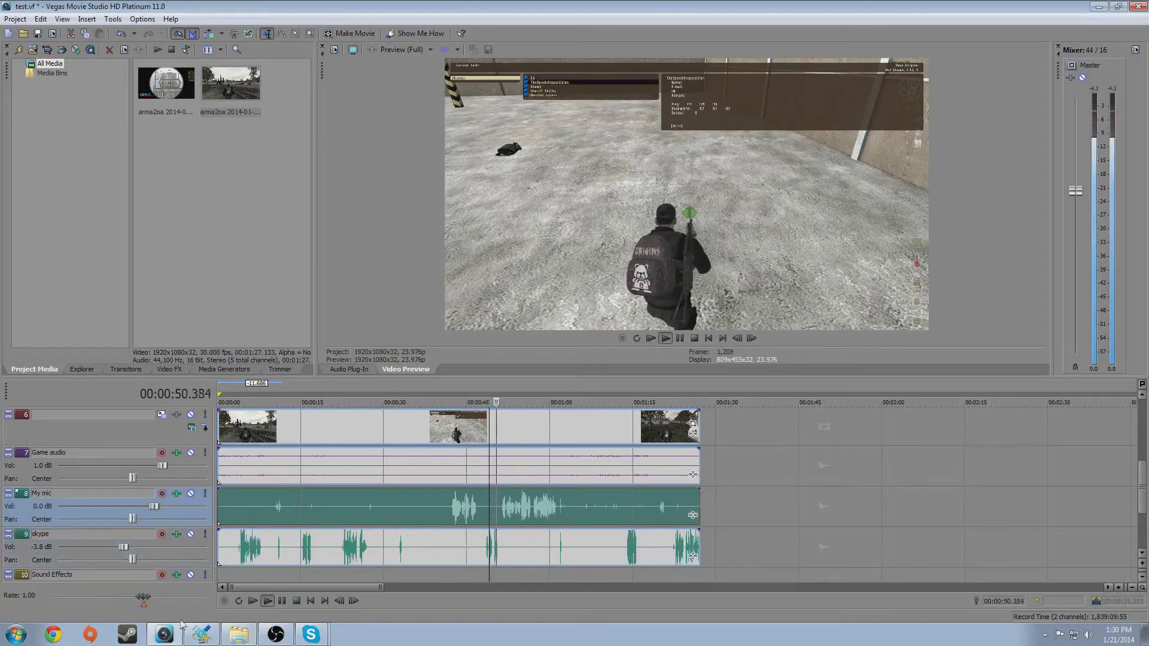
key(space)
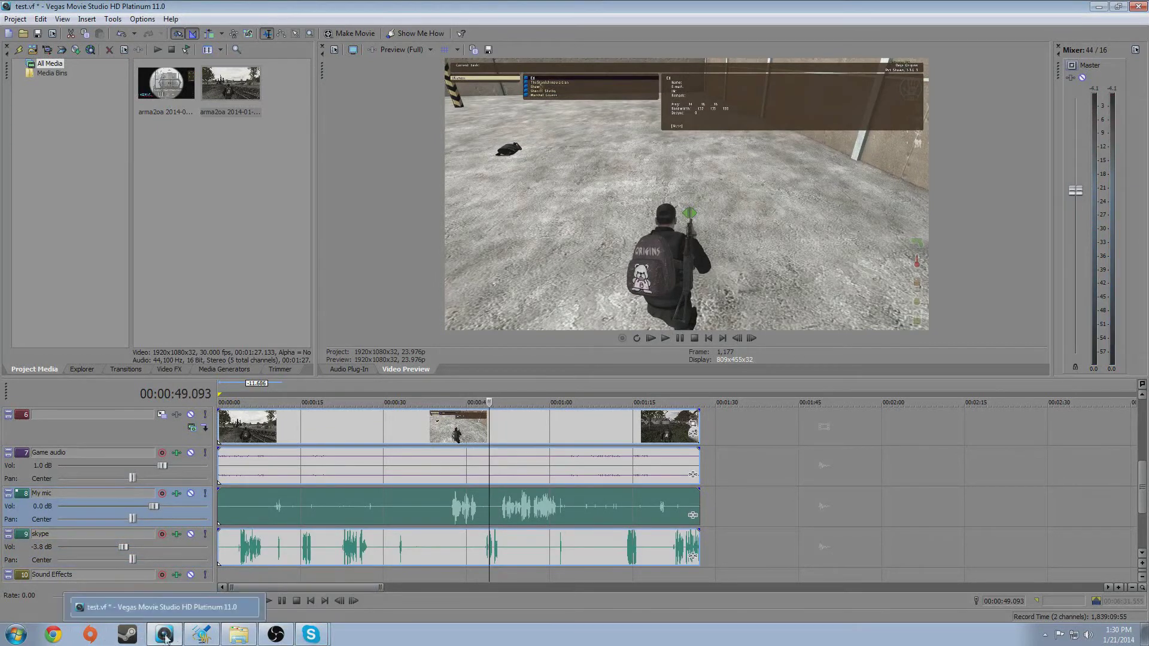
In the FireBox Mixer, raise Mic In 1 to -10 dB and return Line In 3 to 0 dB
click(204, 631)
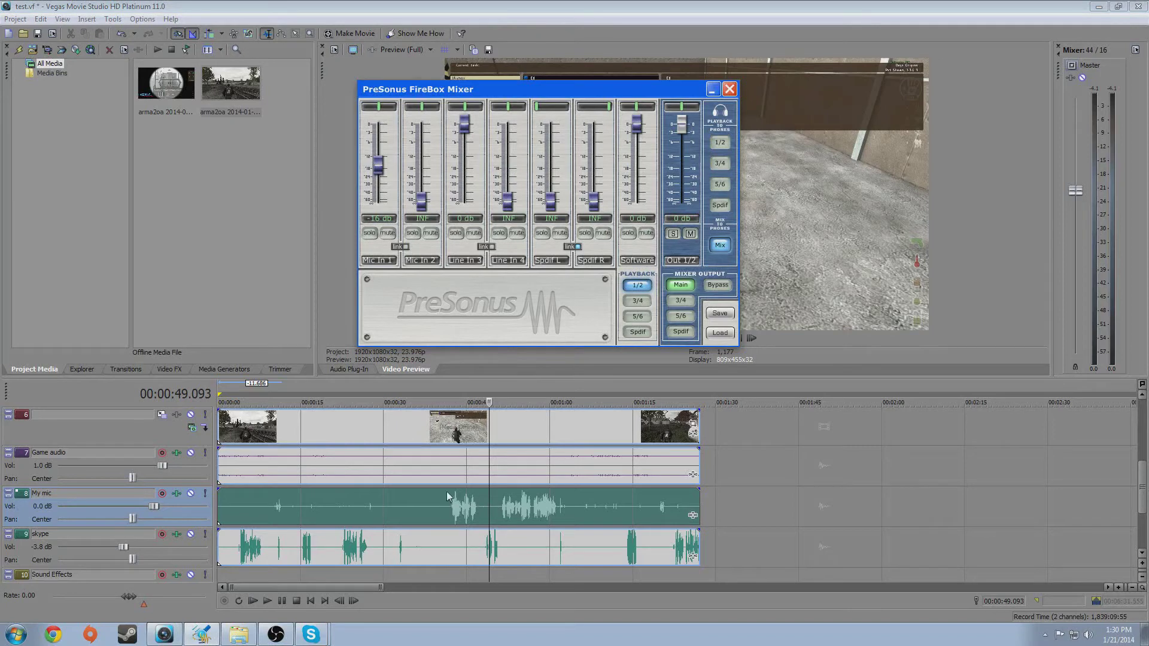
drag(381, 171, 384, 164)
drag(464, 125, 462, 130)
click(1100, 6)
click(1100, 7)
drag(651, 94, 677, 96)
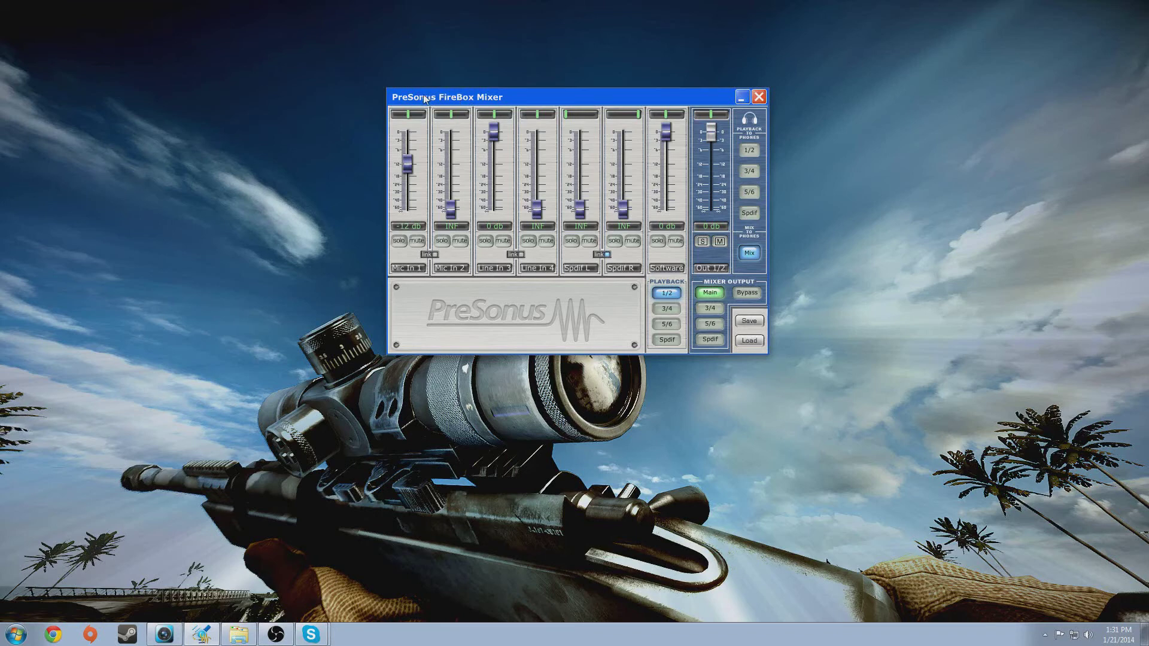
drag(433, 102, 366, 107)
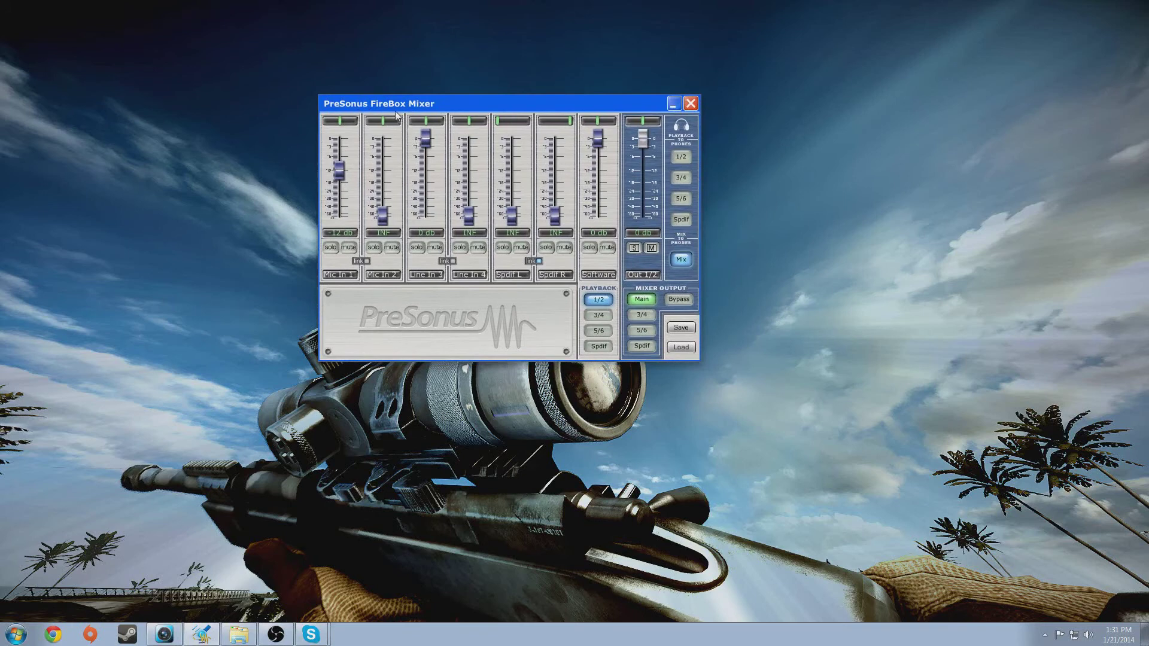
click(670, 301)
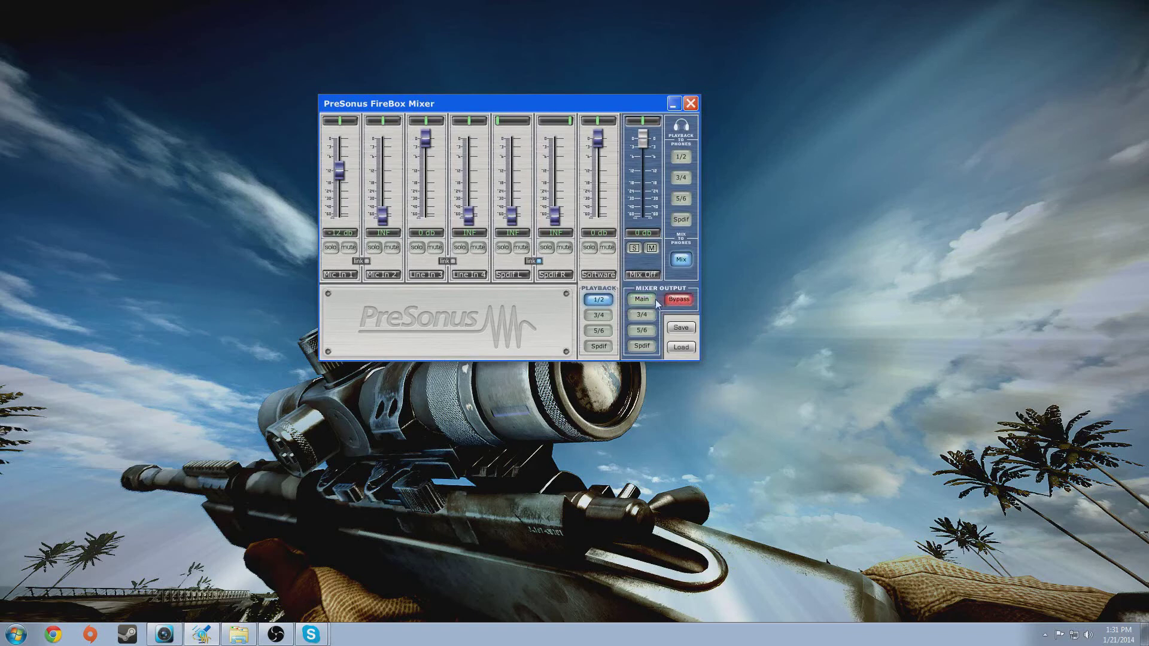
click(648, 300)
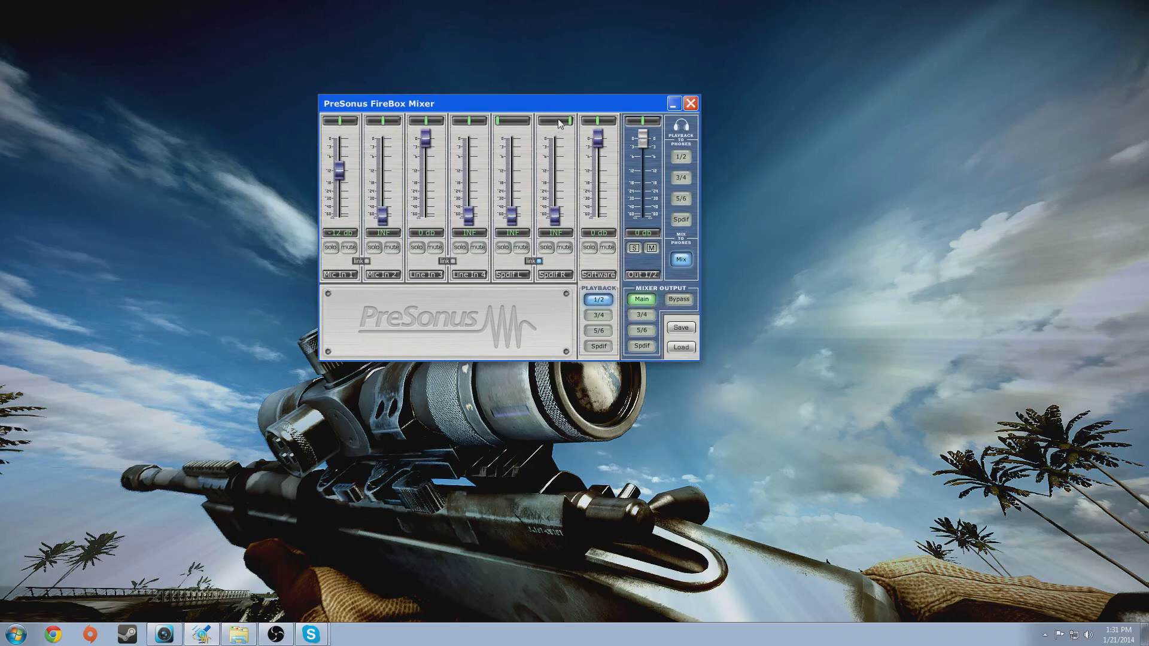